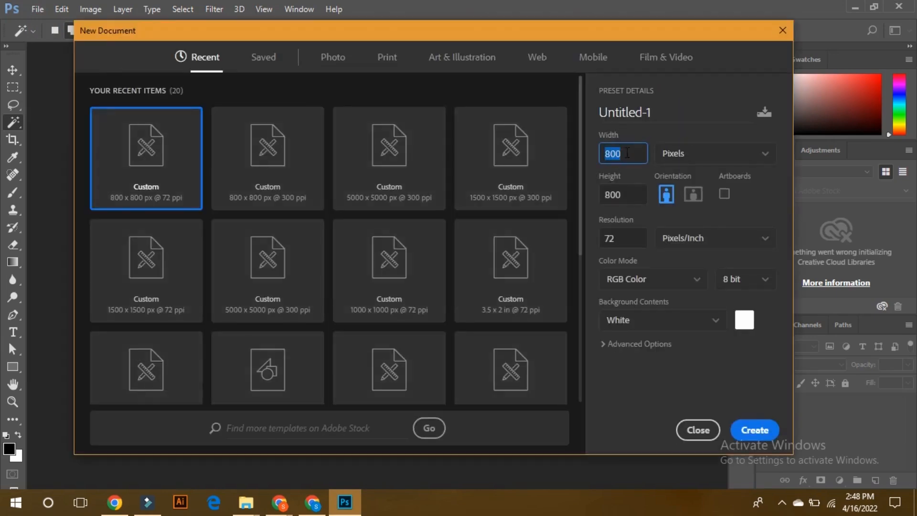
- Create a new RGB document 1000 pixels wide and 1000 pixels high at 72 pixels per inch with a white background
type("1")
key("Tab")
type("1000")
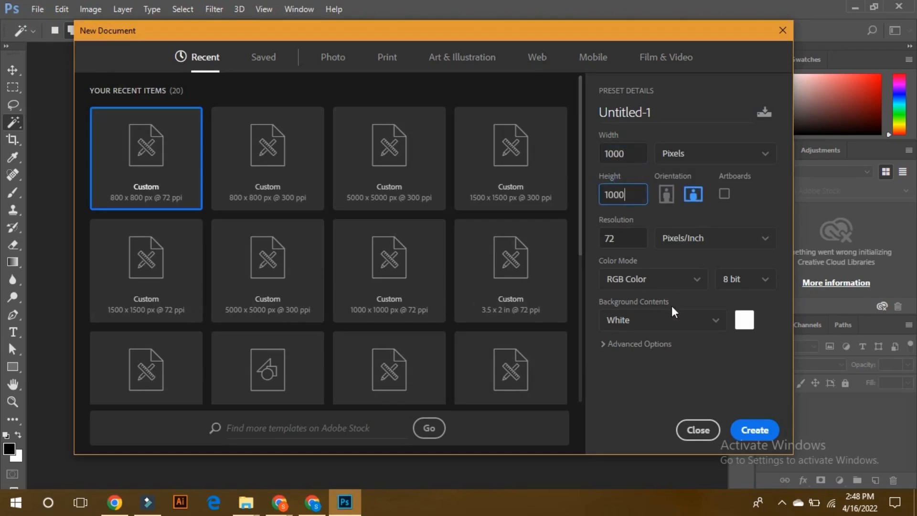
left_click(755, 430)
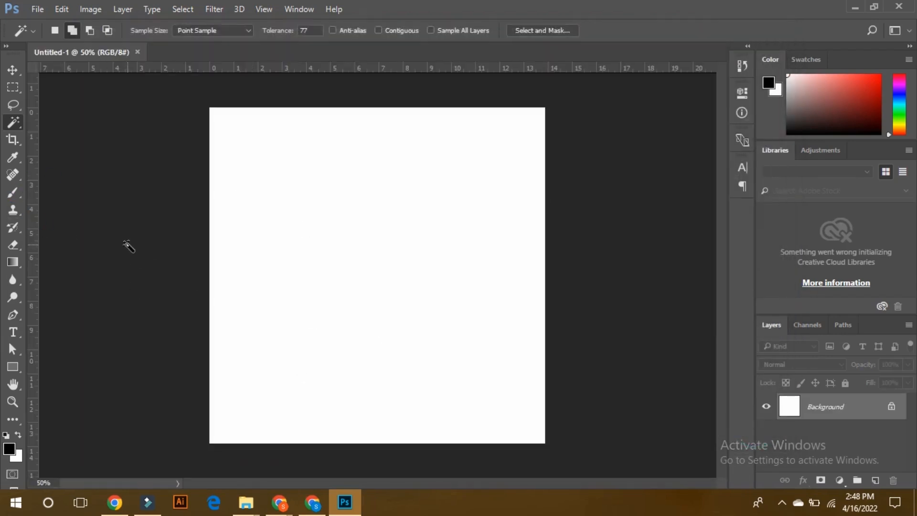
- Paint the entire Background layer green (#00d924) with the Brush tool
left_click(13, 193)
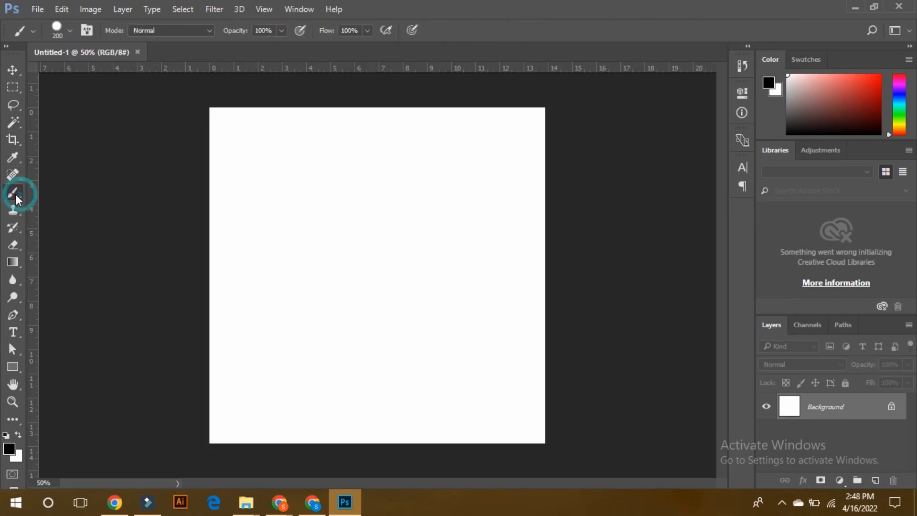
left_click(11, 450)
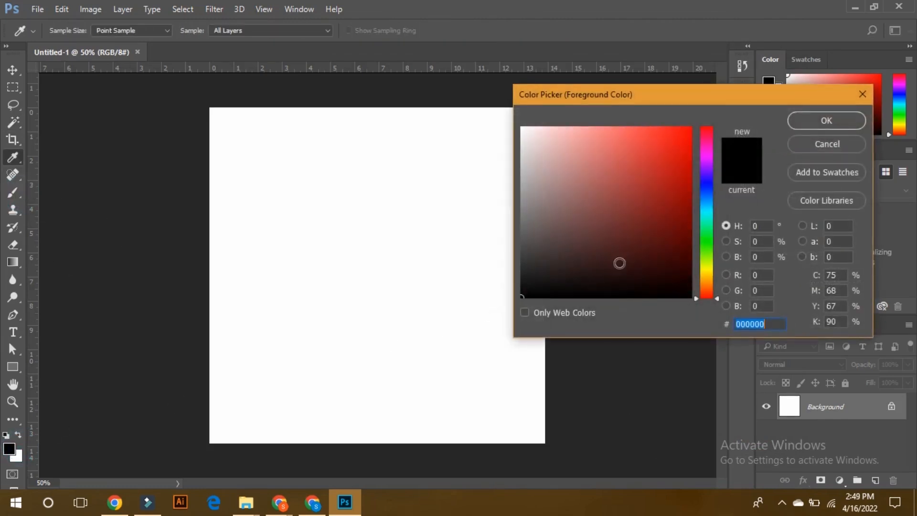
left_click_drag(706, 250, 706, 236)
left_click(690, 152)
left_click(804, 124)
mouse_move(559, 109)
left_mouse_down()
mouse_move(491, 99)
mouse_move(213, 123)
mouse_move(169, 137)
mouse_move(135, 221)
mouse_move(151, 239)
mouse_move(327, 268)
mouse_move(469, 311)
mouse_move(272, 358)
mouse_move(557, 370)
mouse_move(554, 360)
mouse_move(198, 414)
mouse_move(157, 442)
mouse_move(419, 430)
left_mouse_up()
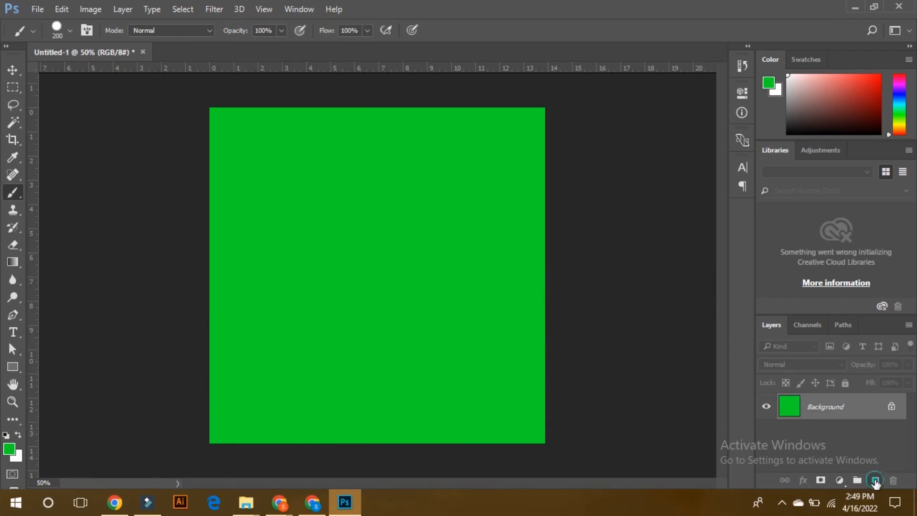
- Add a new layer above the green background and paint it entirely red (#ff0000) with the Brush tool
left_click(875, 481)
left_click(9, 449)
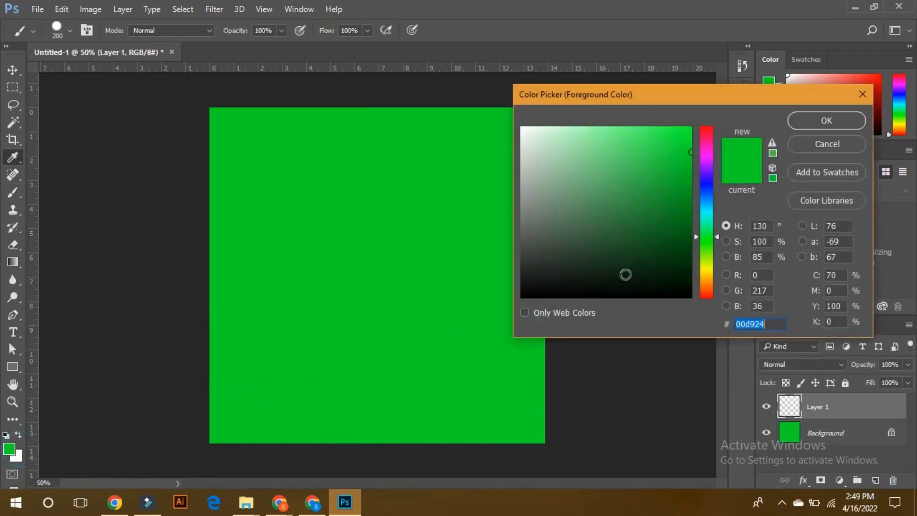
left_click_drag(708, 132, 693, 125)
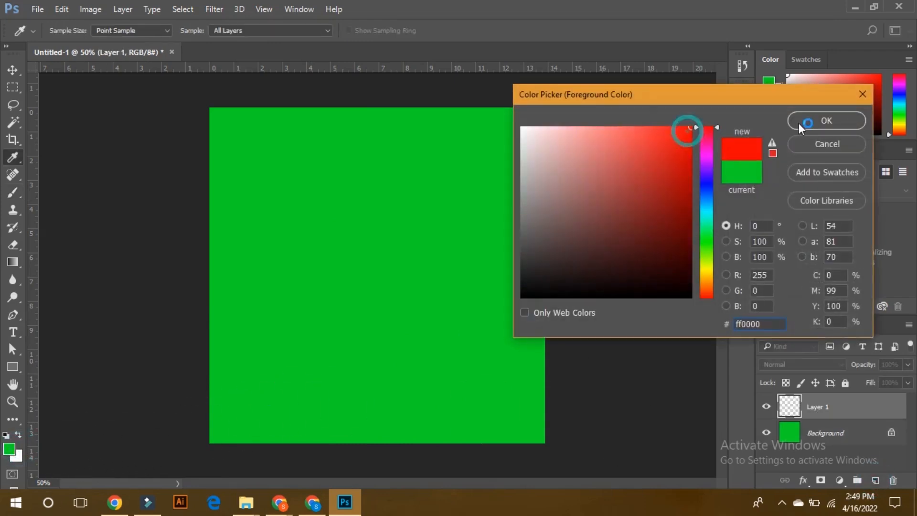
left_click(797, 123)
key("b")
mouse_move(552, 113)
left_mouse_down()
mouse_move(364, 112)
mouse_move(178, 129)
mouse_move(554, 155)
mouse_move(579, 182)
mouse_move(186, 217)
mouse_move(198, 253)
mouse_move(612, 350)
mouse_move(303, 313)
mouse_move(303, 440)
left_mouse_up()
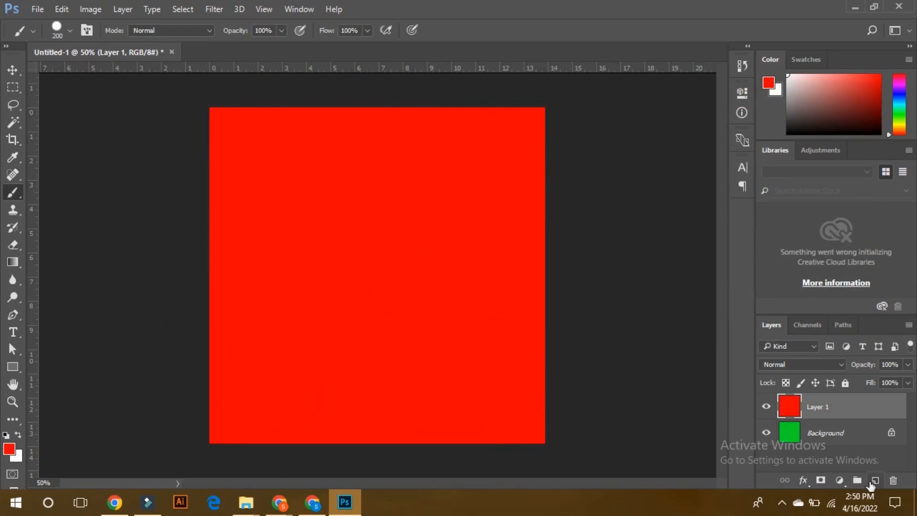
- Add another layer above the red one and paint it entirely blue (#1b36ff) with the Brush tool
left_click(868, 483)
left_click(9, 449)
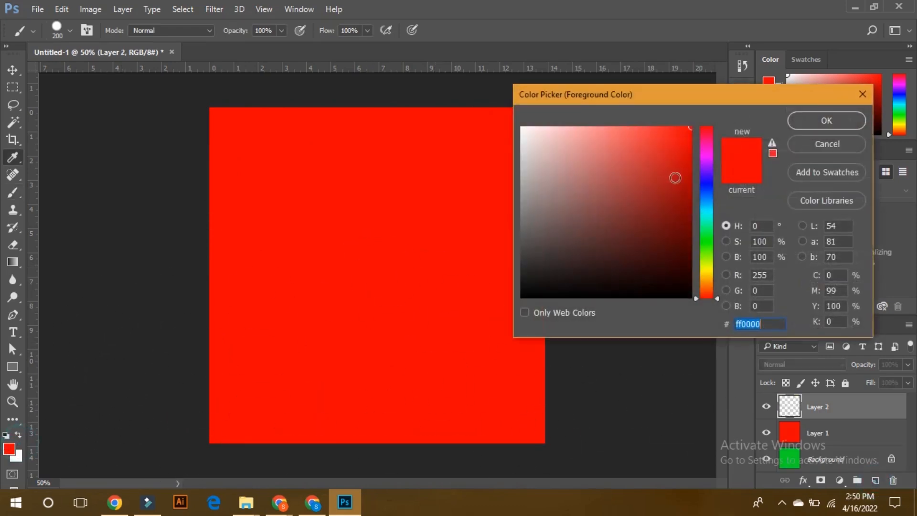
left_click(706, 188)
left_click(673, 134)
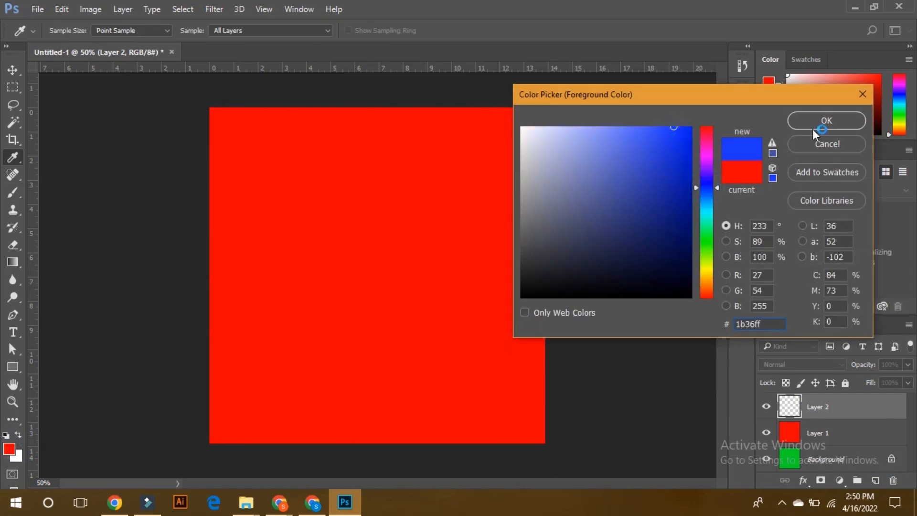
left_click(827, 121)
key("b")
left_click(549, 124)
mouse_move(487, 117)
left_mouse_down()
mouse_move(168, 119)
mouse_move(651, 185)
mouse_move(387, 258)
mouse_move(338, 281)
mouse_move(542, 319)
mouse_move(685, 376)
mouse_move(569, 446)
mouse_move(365, 407)
mouse_move(248, 411)
mouse_move(214, 344)
mouse_move(205, 434)
mouse_move(167, 339)
left_mouse_up()
- Try to move the green Background layer with the Move tool
left_click(12, 70)
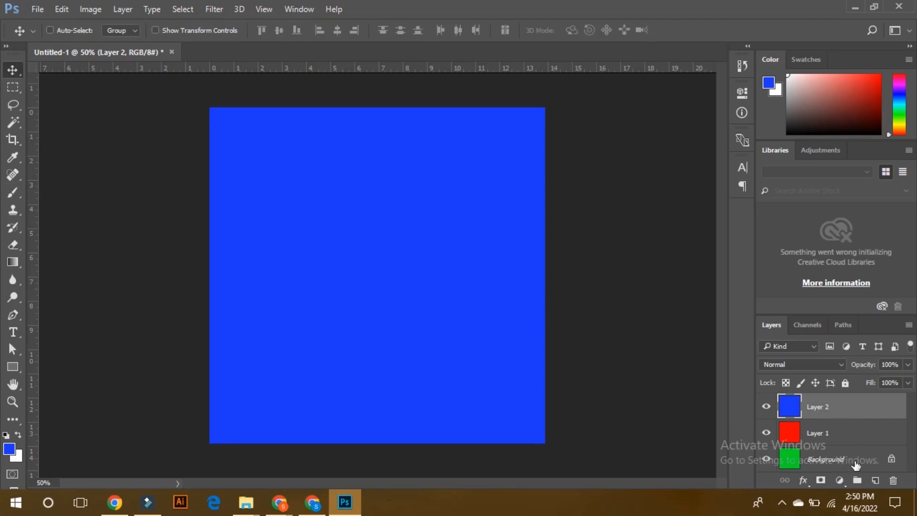
left_click(866, 459)
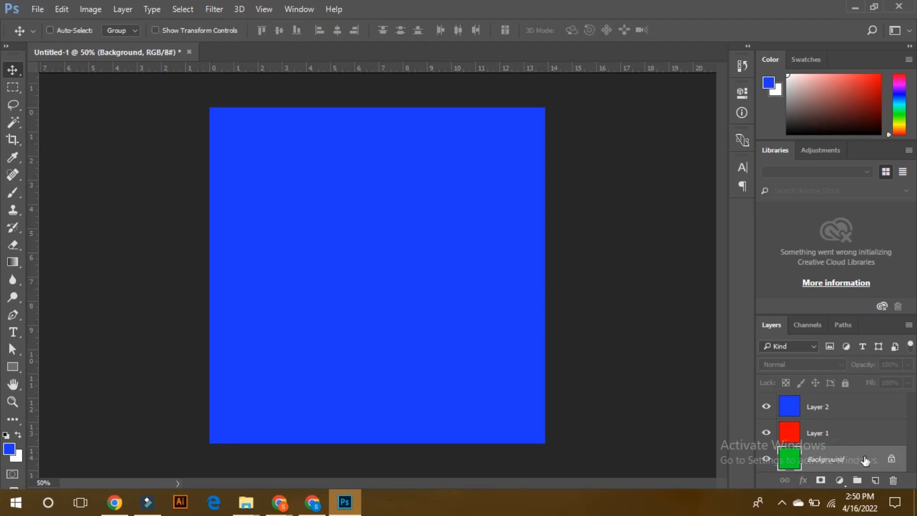
left_click_drag(454, 330, 505, 366)
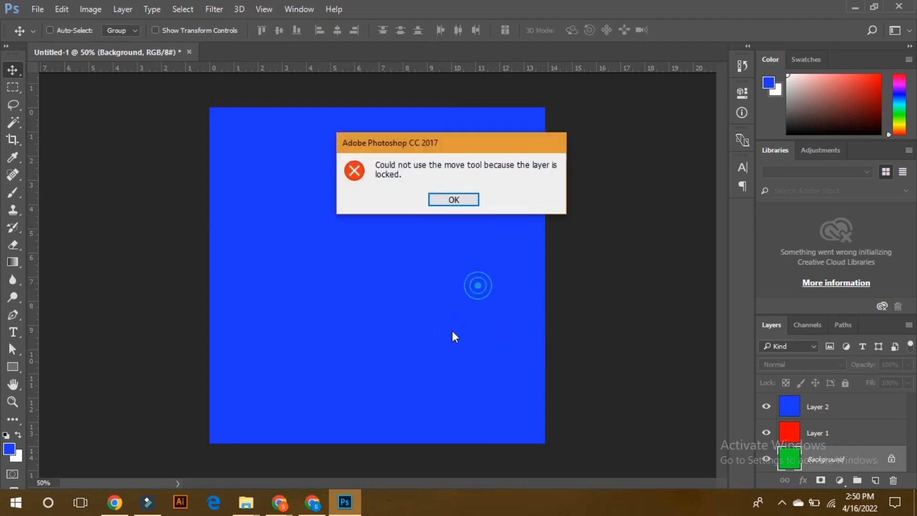
left_click(474, 199)
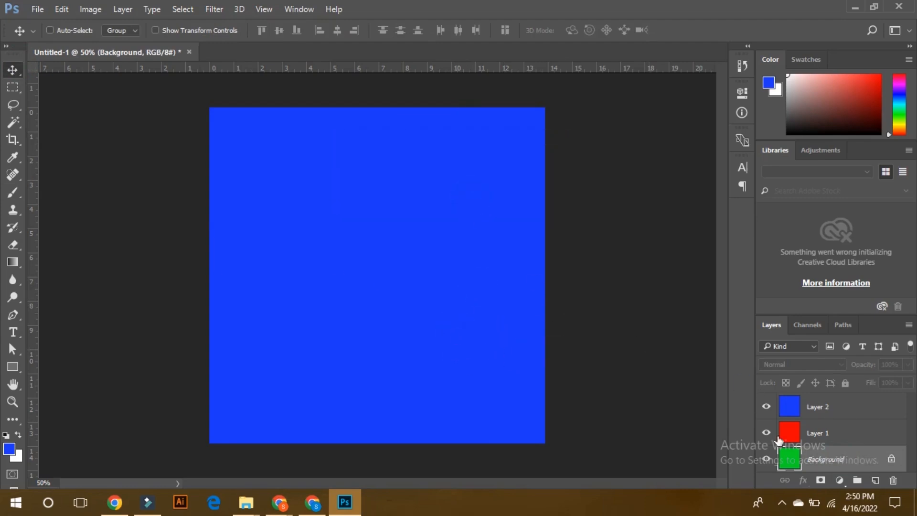
- Move the blue Layer 2 down and to the right so the red layer shows along the canvas's top and left edges
left_click(820, 434)
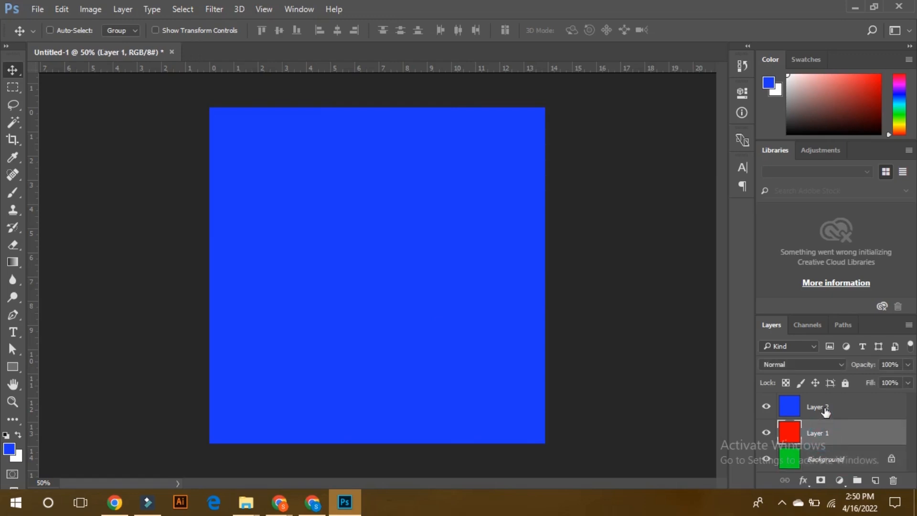
left_click(822, 411)
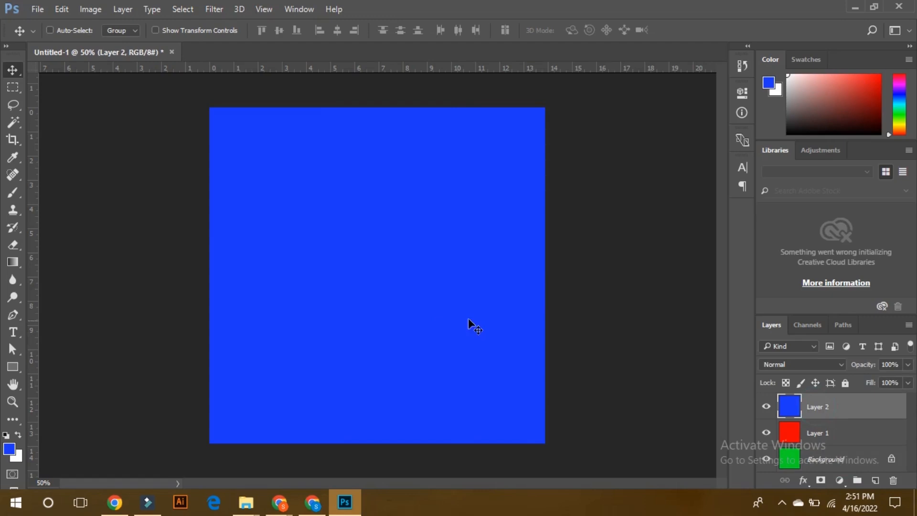
left_click_drag(294, 165, 407, 307)
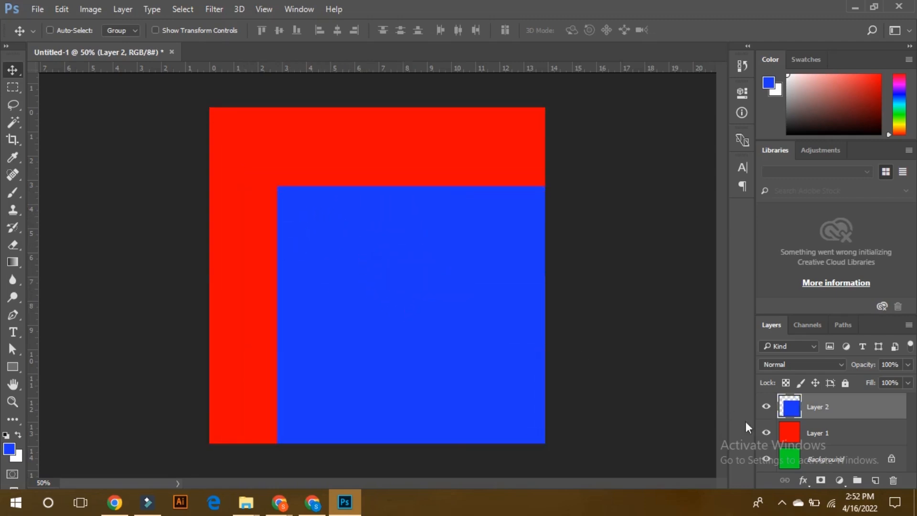
- Move the red Layer 1 down and to the left to expose the green background across the top of the canvas
left_click(817, 435)
left_click_drag(292, 141, 147, 223)
left_click_drag(225, 227, 251, 218)
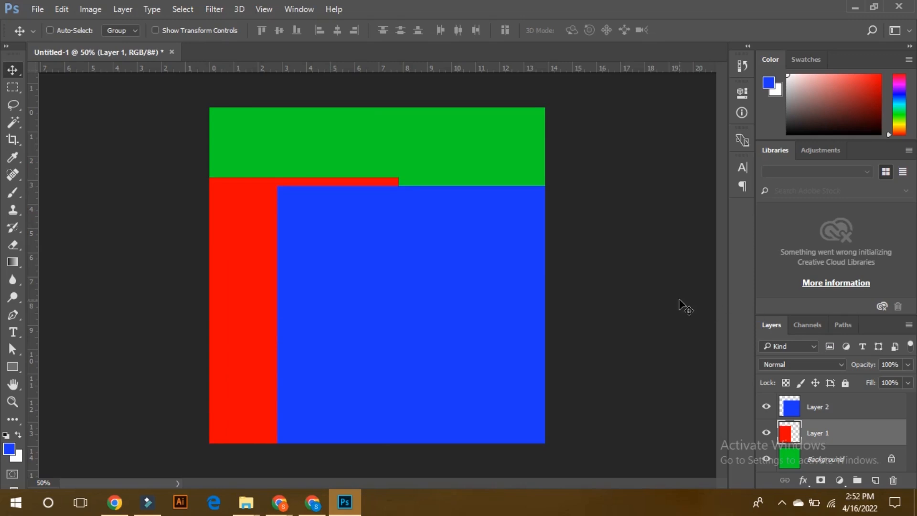
- Select the blue and red layers together and move them to the right and slightly up
left_click(841, 409)
left_click(827, 435, "ctrl")
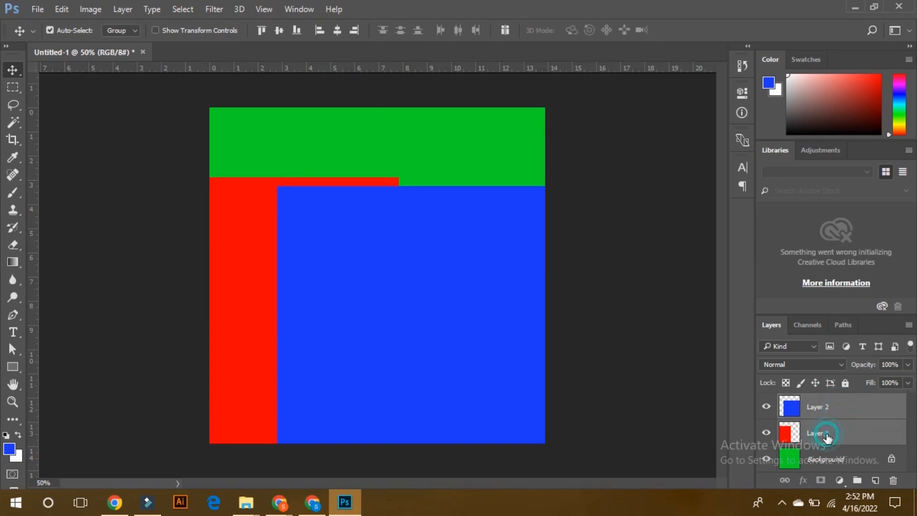
left_click_drag(463, 323, 474, 254)
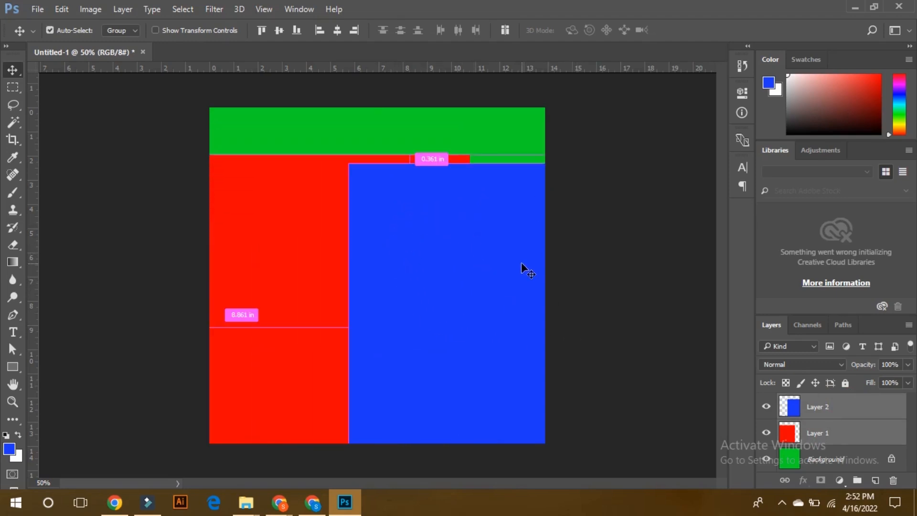
- Scale the selected red and blue layers down together to about half size and position both squares inside the green canvas
key("ctrl+t")
left_click_drag(134, 154, 259, 233)
left_click_drag(310, 267, 291, 248)
left_click_drag(524, 200, 508, 212)
key("Return")
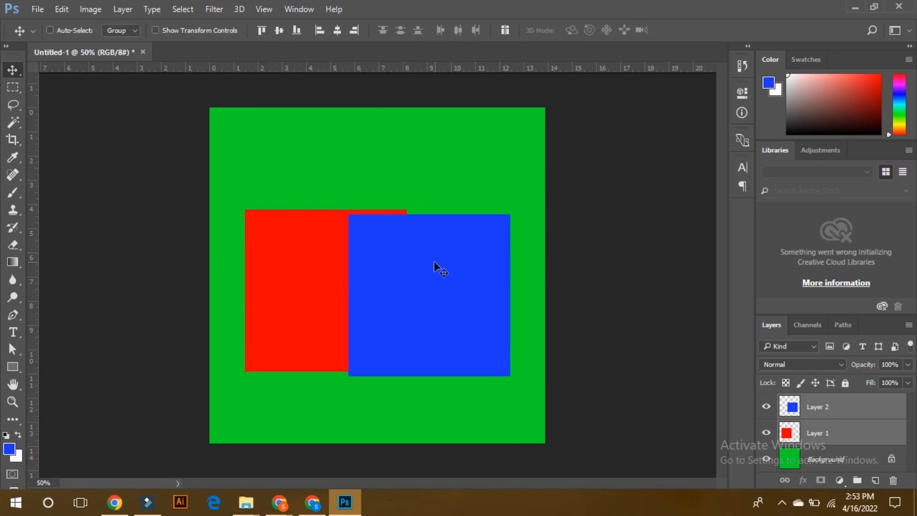
- Offset the squares, moving the blue one slightly down and left and the red one up and left
left_click(844, 408)
left_click_drag(463, 293, 316, 219)
left_click(819, 431)
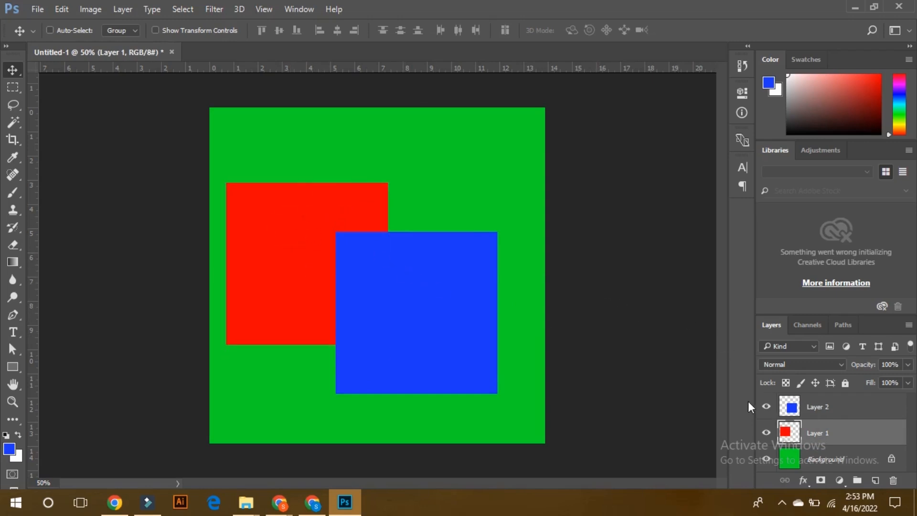
- Group the red and blue layers and move the group slightly to the right and up on the canvas
left_click(839, 412, "ctrl")
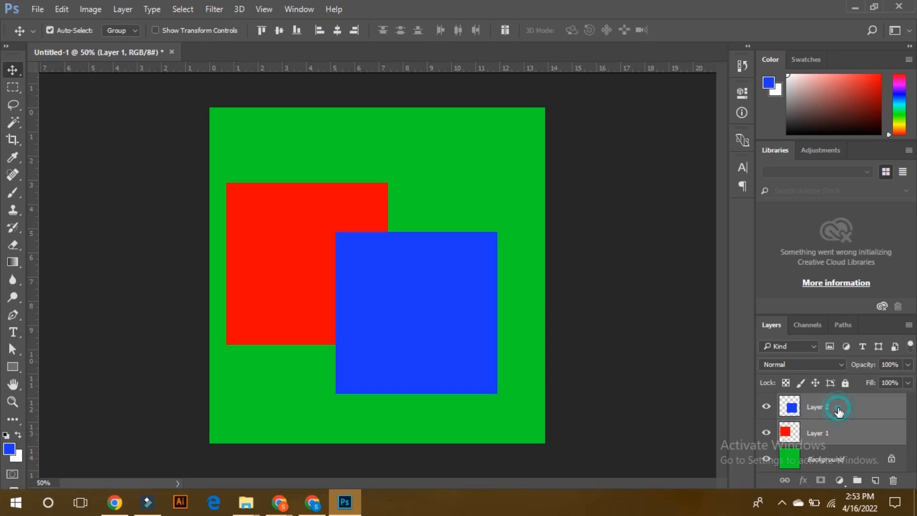
left_click(855, 481)
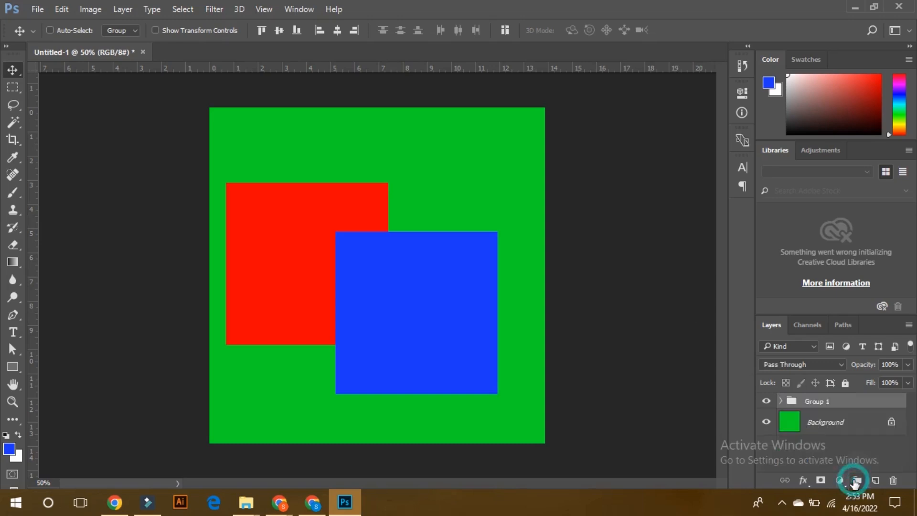
left_click_drag(412, 287, 388, 282)
left_click(824, 423)
left_click(817, 401)
mouse_move(431, 295)
left_mouse_down()
mouse_move(413, 291)
mouse_move(434, 288)
left_mouse_up()
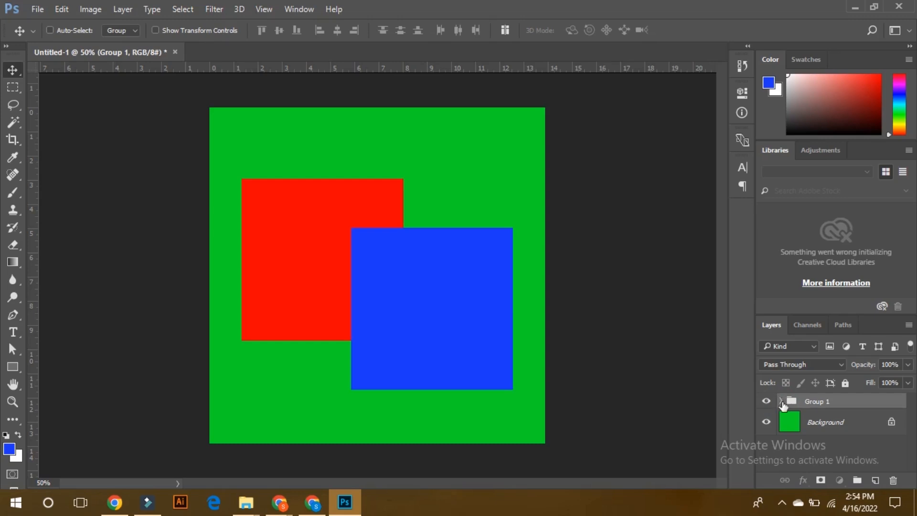
- Expand the group holding the red and blue layers and rename it Red and Blue
left_click(781, 401)
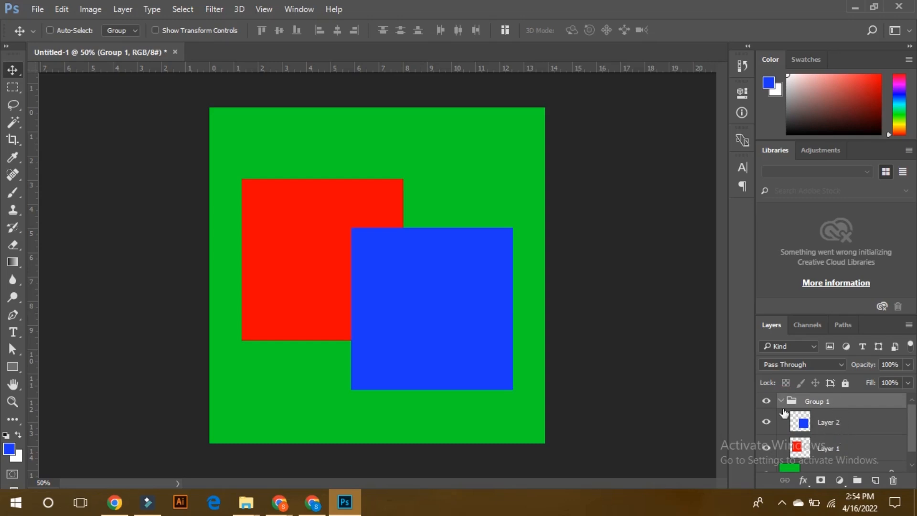
double_click(816, 401)
type("Red and Blue")
key("Return")
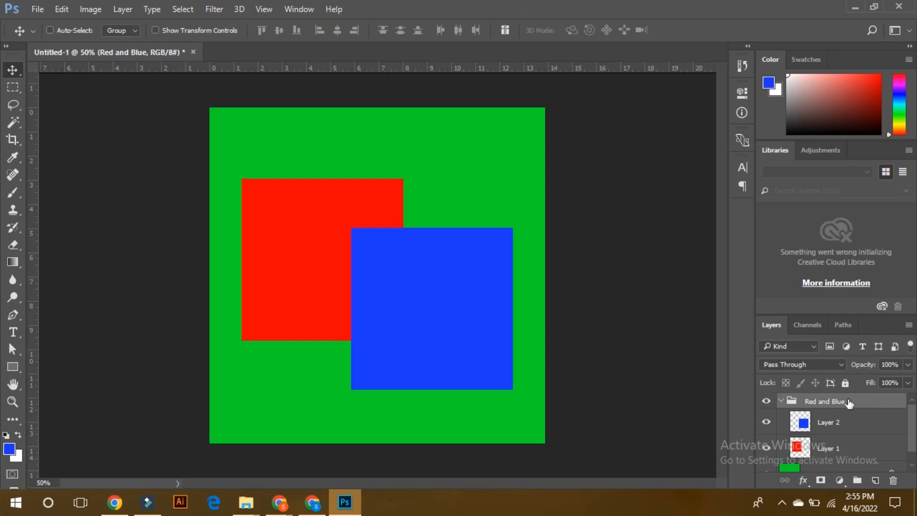
- Ungroup the Red and Blue group and group its two layers again
right_click(839, 406)
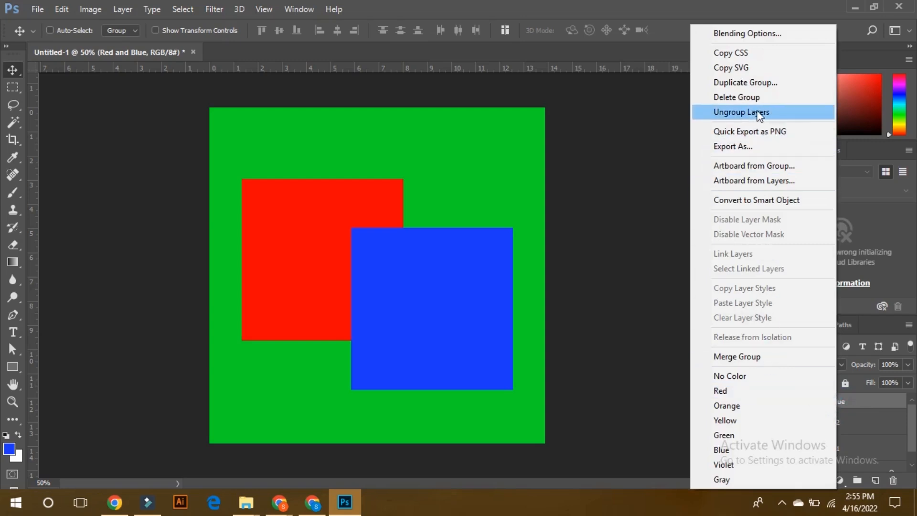
left_click(775, 112)
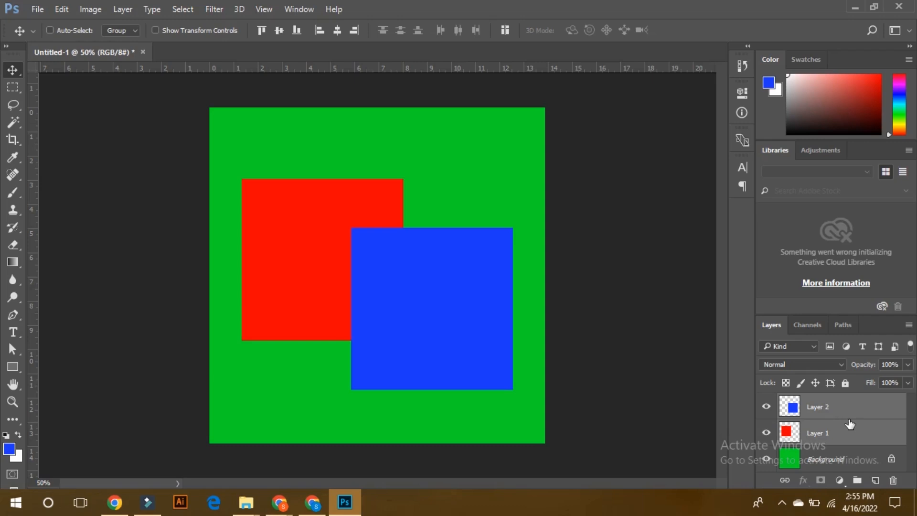
key("ctrl+g")
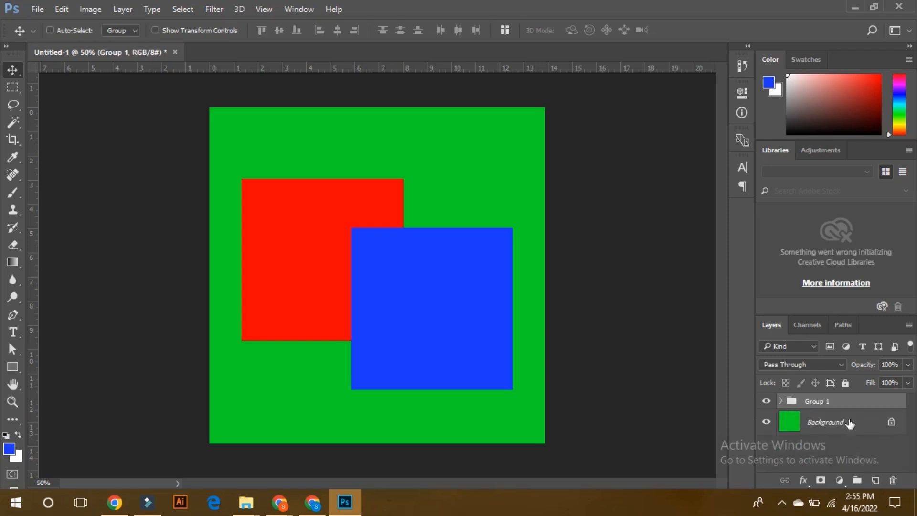
- Move the group of red and blue squares slightly upward and ungroup its layers
mouse_move(421, 319)
left_mouse_down()
mouse_move(394, 268)
mouse_move(420, 318)
left_mouse_up()
left_click_drag(411, 308, 412, 305)
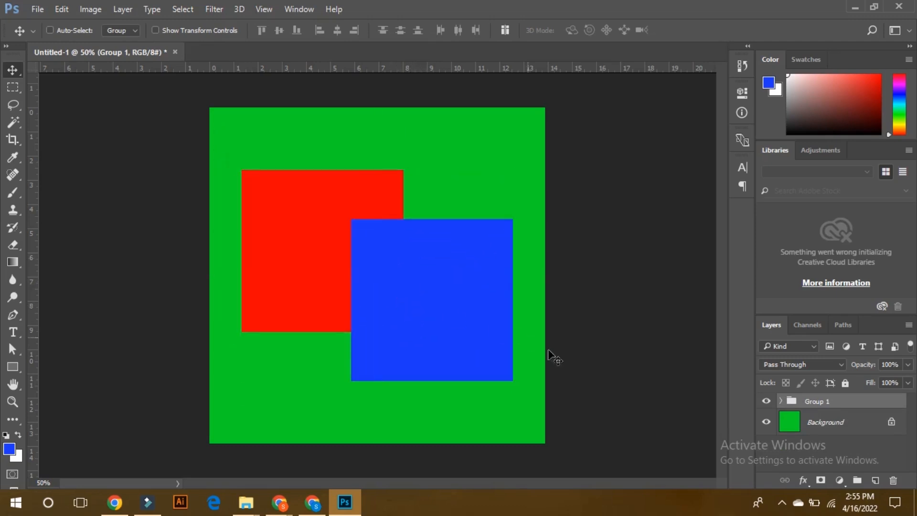
right_click(824, 402)
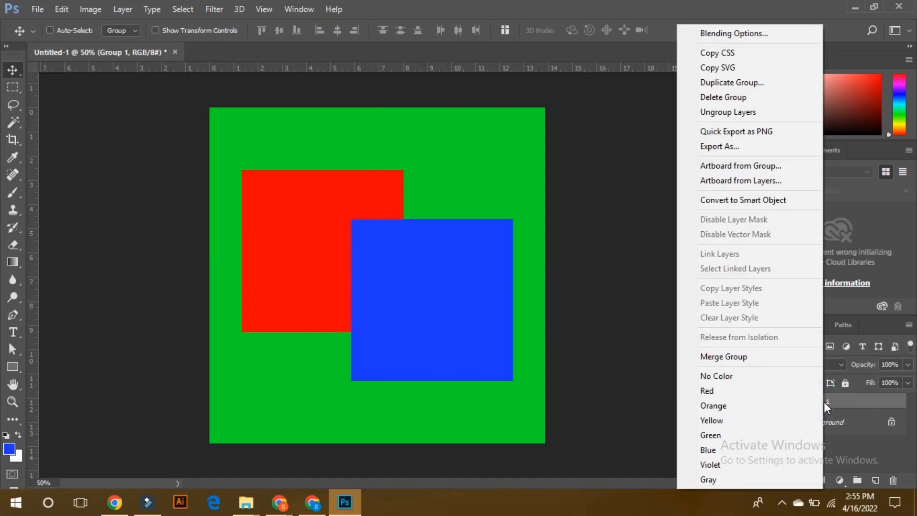
left_click(728, 116)
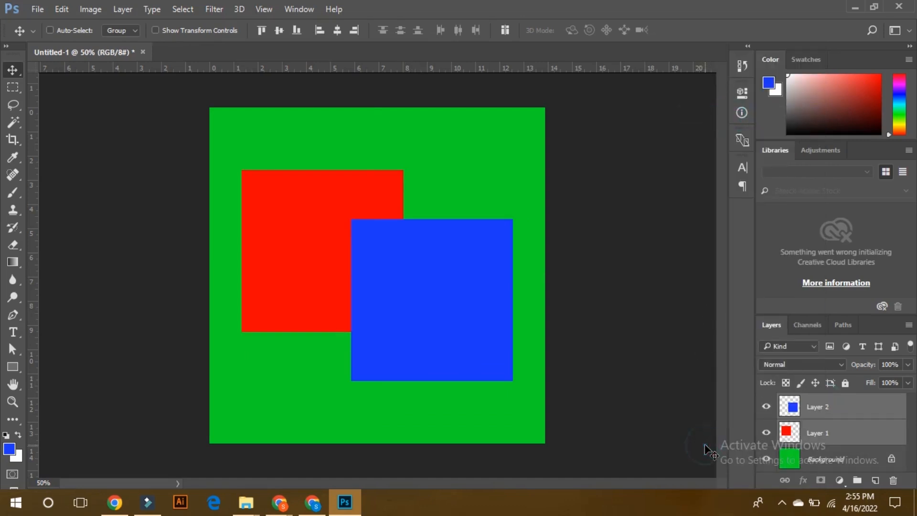
- Select the blue Layer 2 and red Layer 1 together and align their top edges
left_click(826, 418)
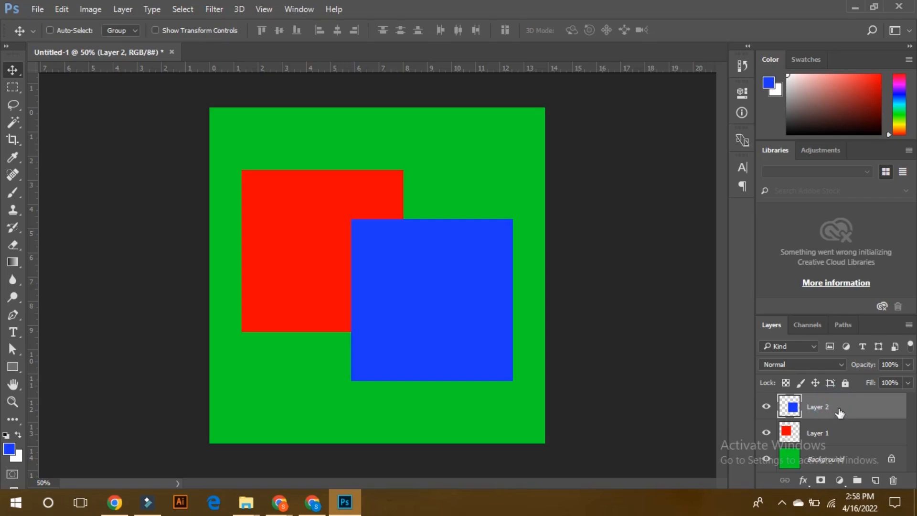
key("ctrl")
left_click(822, 432, "ctrl")
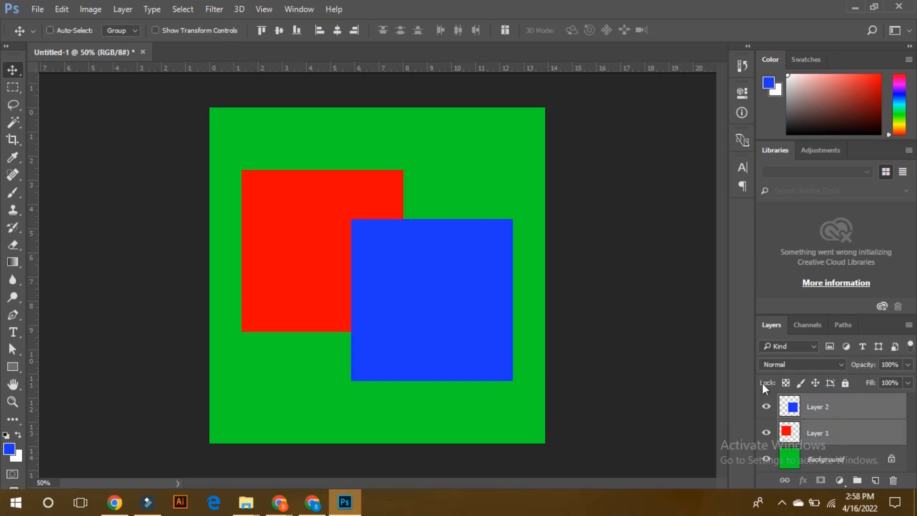
left_click(261, 30)
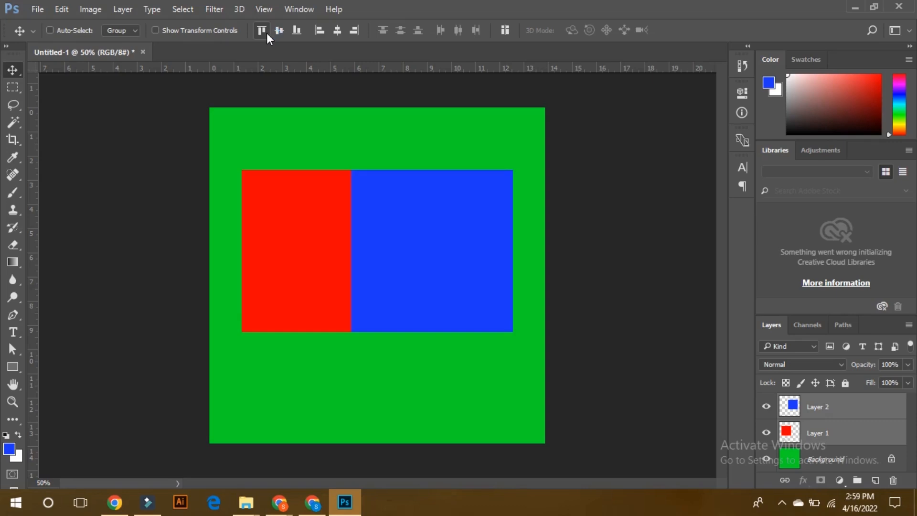
- Scale the blue square on Layer 2 down proportionally about its centre to roughly three quarters of its size
left_click(831, 405)
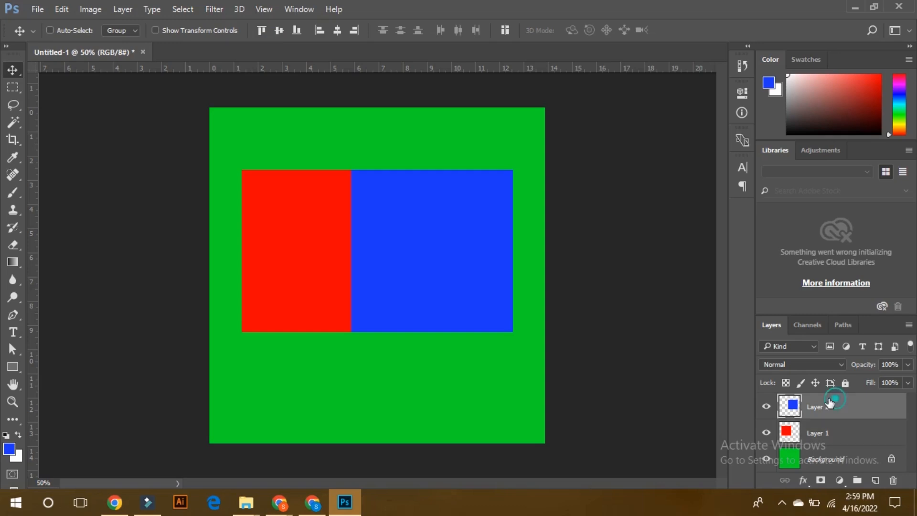
key("ctrl")
key("ctrl+t")
left_click_drag(510, 165, 488, 184)
key("Return")
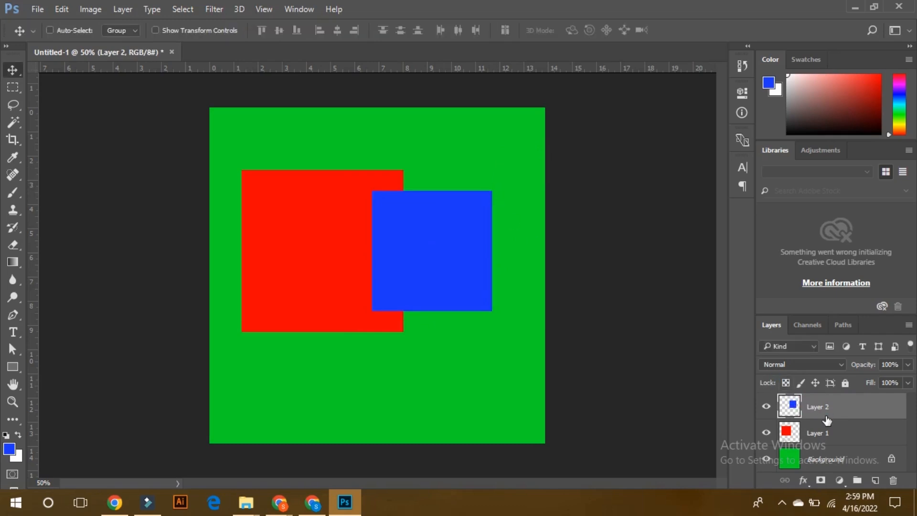
- Select both square layers and try top-edge and vertical-centre alignment, finishing with their bottom edges aligned
left_click(829, 434, "ctrl")
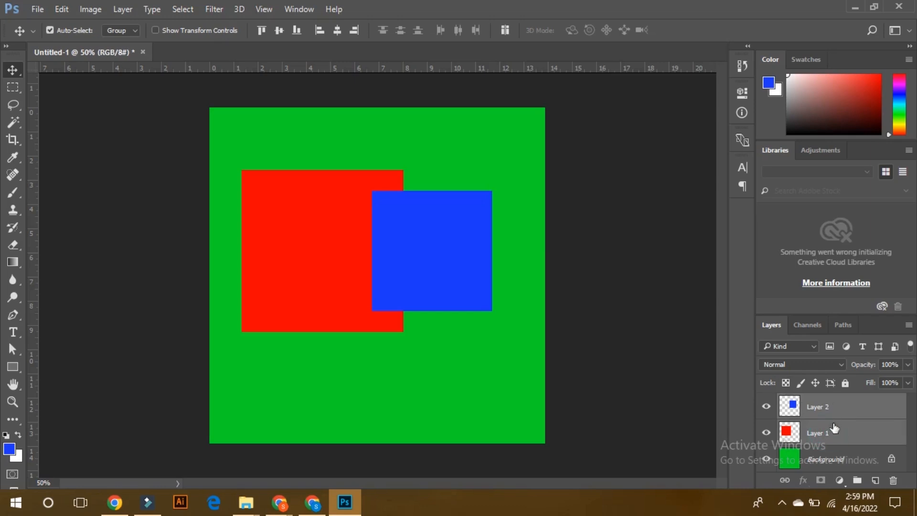
left_click(261, 30)
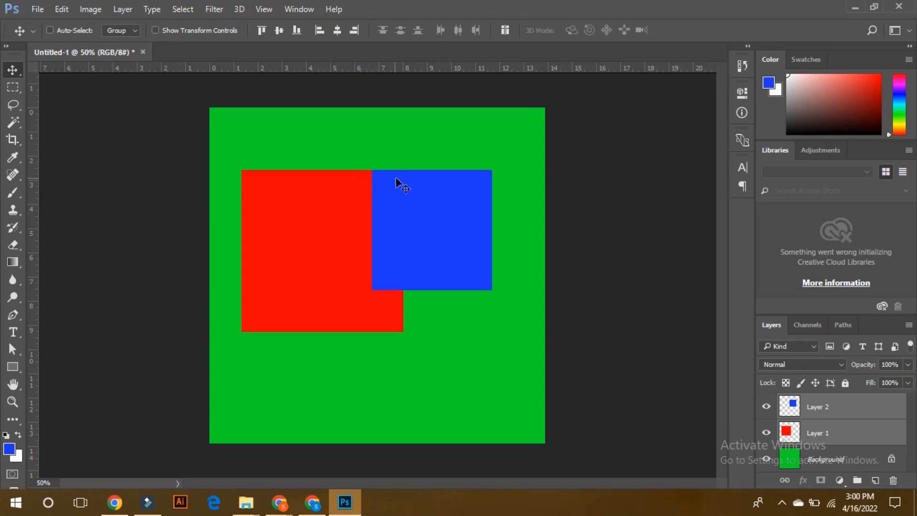
left_click(276, 32)
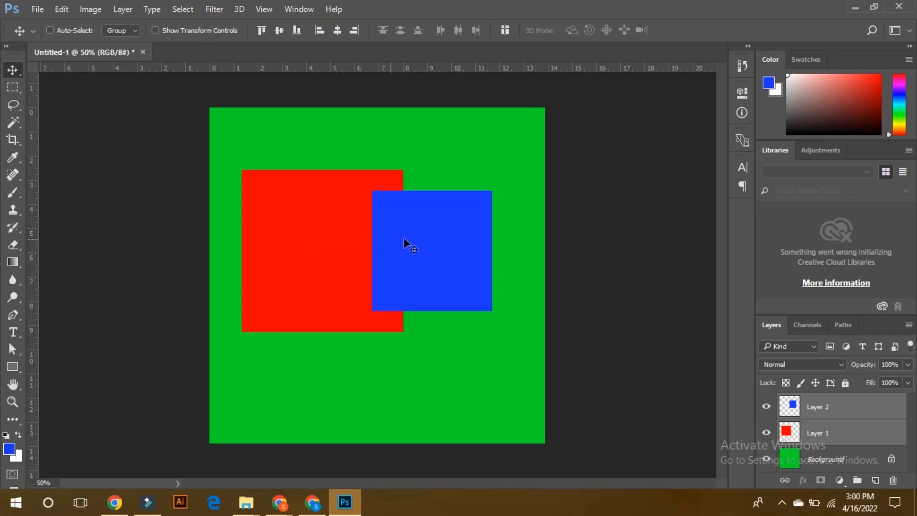
left_click(296, 30)
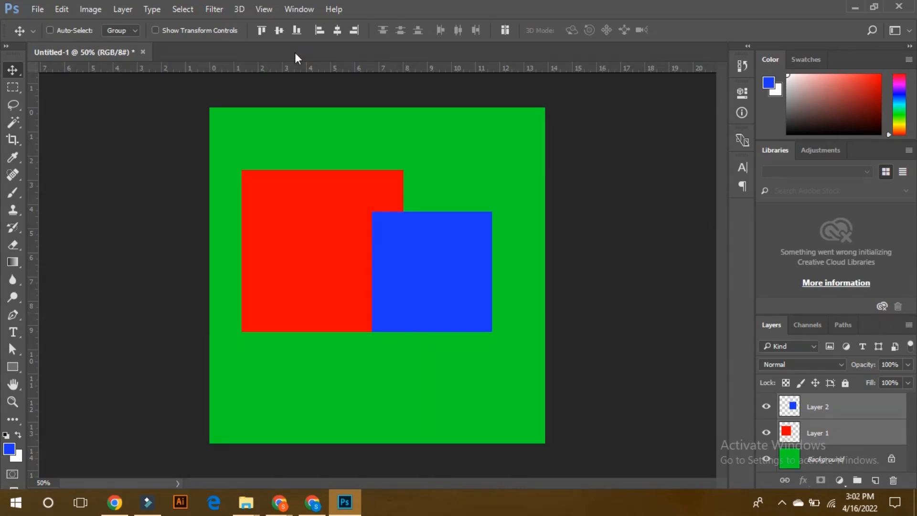
- Align the left edges of the red and blue squares and move both slightly down the canvas
left_click(319, 34)
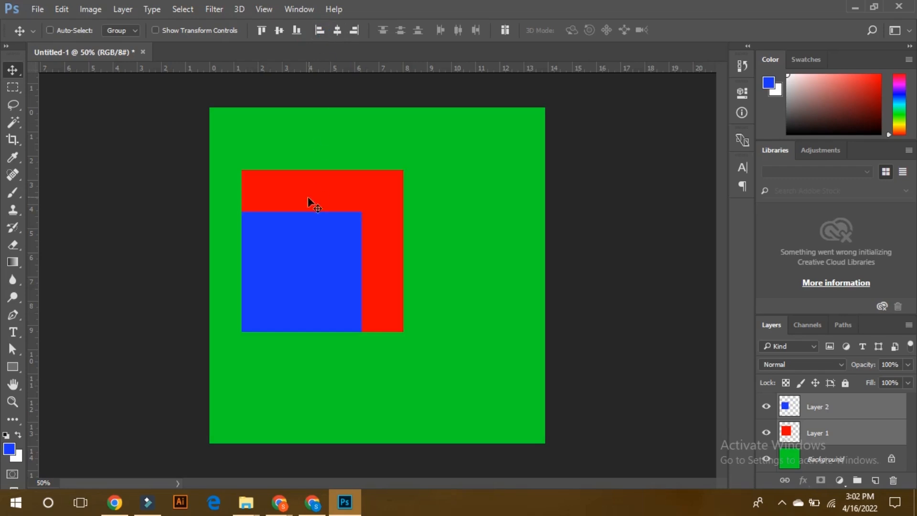
left_click_drag(243, 242, 245, 263)
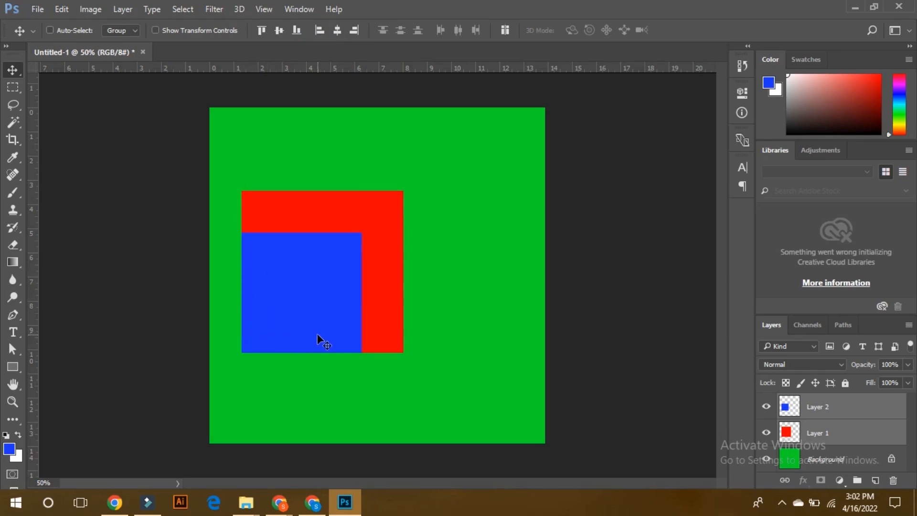
- Align the two squares by their horizontal centres, followed by their right edges
left_click(337, 30)
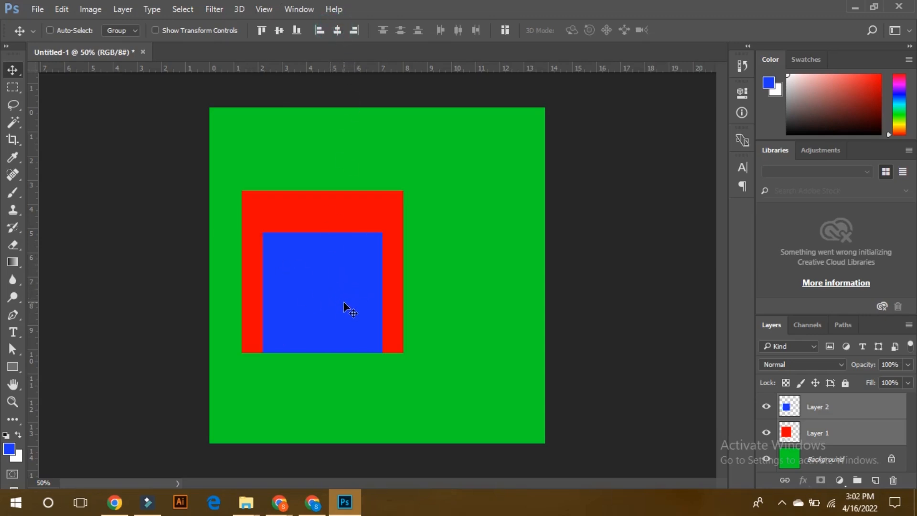
left_click(359, 30)
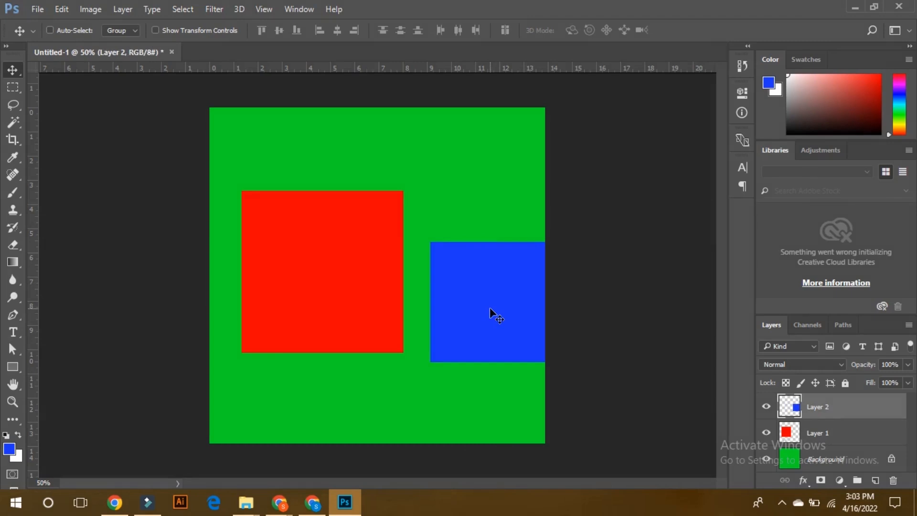
- Place the blue square beside the red one's right side, select both layers and align their horizontal and vertical centres
left_click(491, 306)
left_click_drag(491, 304, 474, 297)
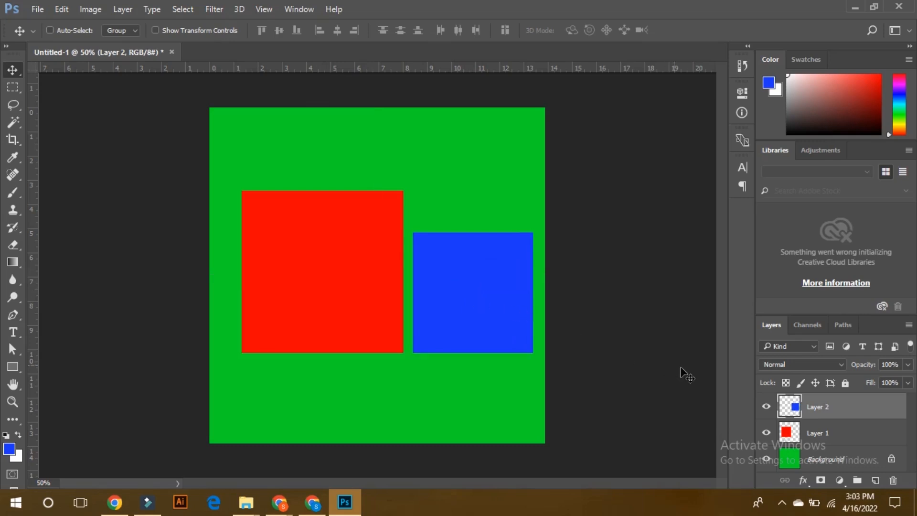
left_click(820, 433, "ctrl")
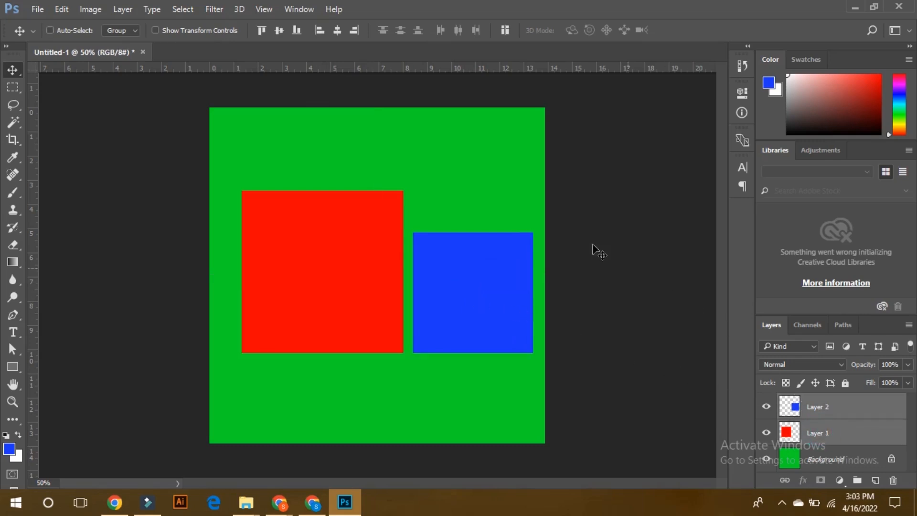
left_click(338, 30)
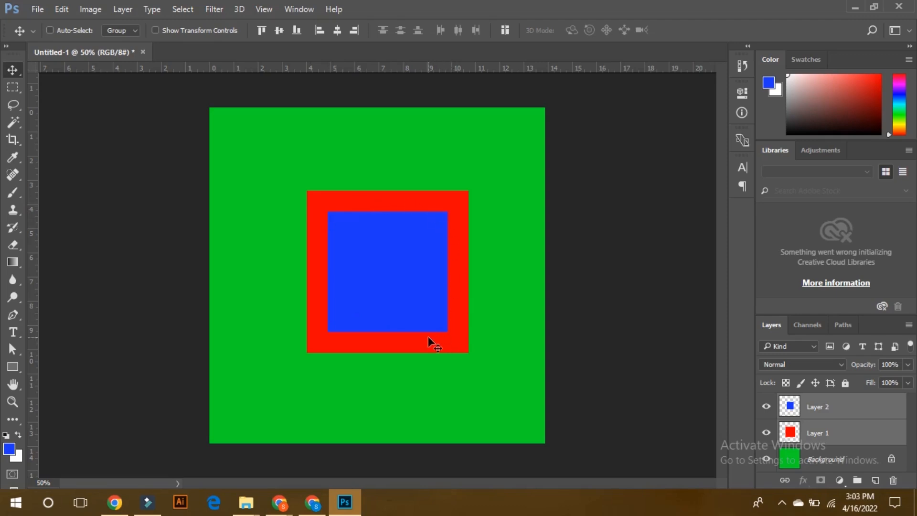
- Move the concentric red and blue squares together to the canvas centre line and on to the canvas's lower-left corner
left_click_drag(428, 320, 385, 248)
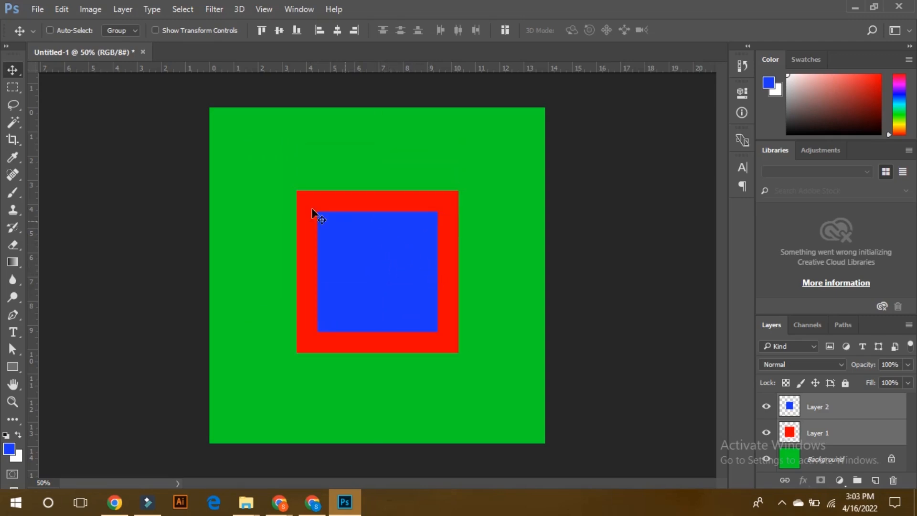
left_click_drag(368, 213, 295, 297)
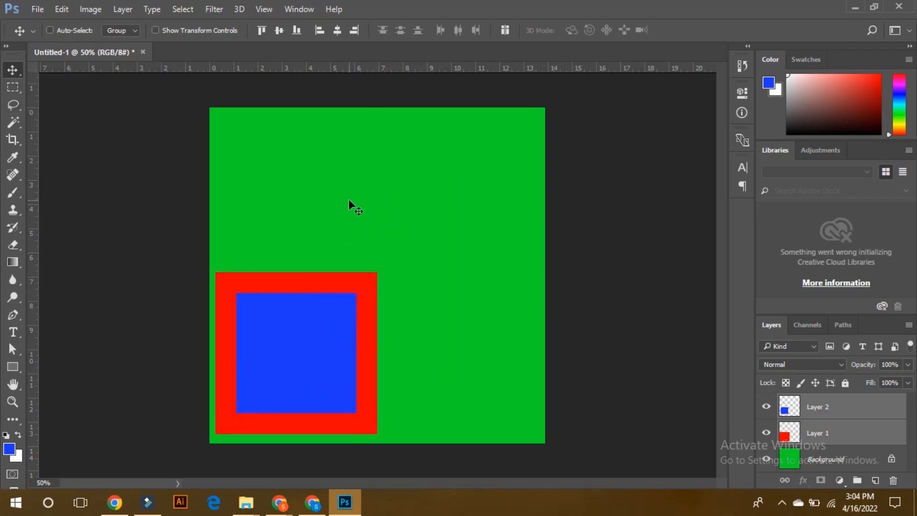